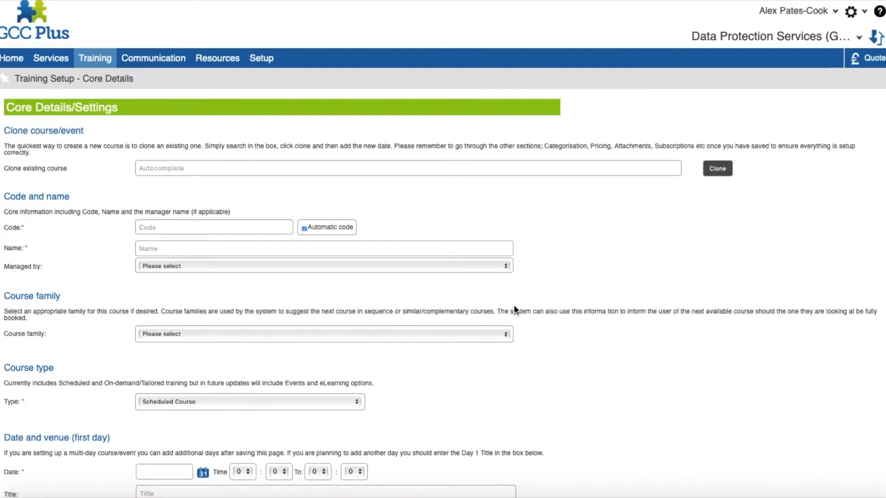
- Search the existing courses for EXAMPLE COURSE to clone, and clear the search
{"action": "left_click", "coordinate": [473, 167]}
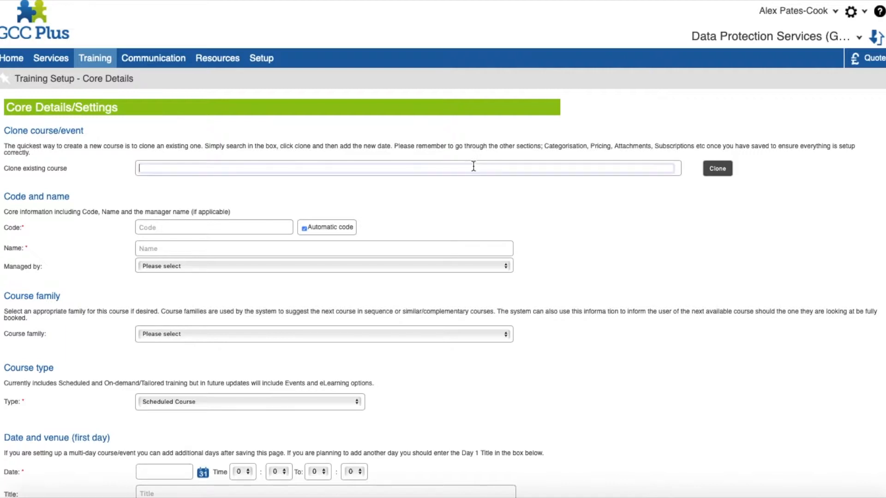
{"action": "type", "text": "EXAMPLE COURSE"}
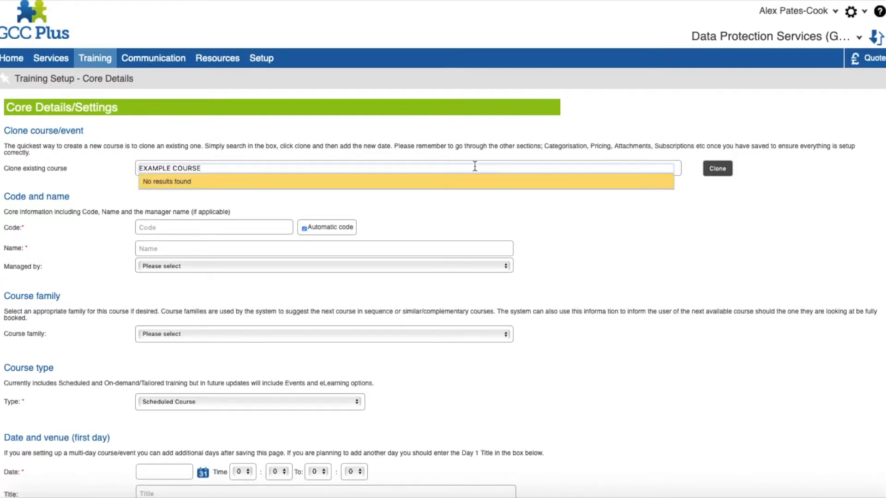
{"action": "left_click", "coordinate": [474, 222]}
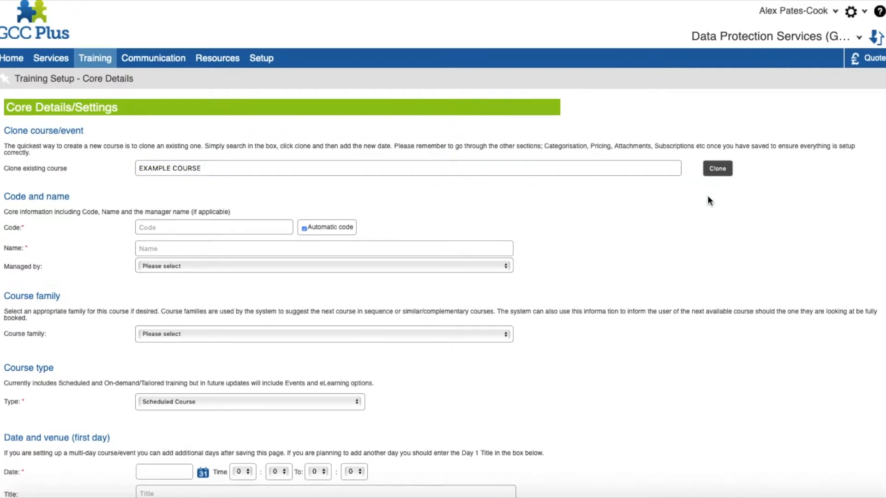
{"action": "triple_click", "coordinate": [180, 168]}
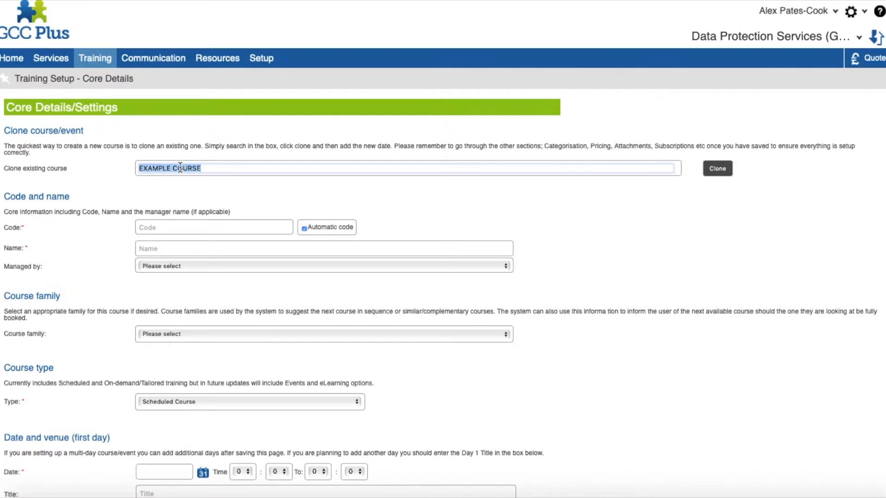
{"action": "key", "text": "BackSpace"}
{"action": "left_click", "coordinate": [86, 269]}
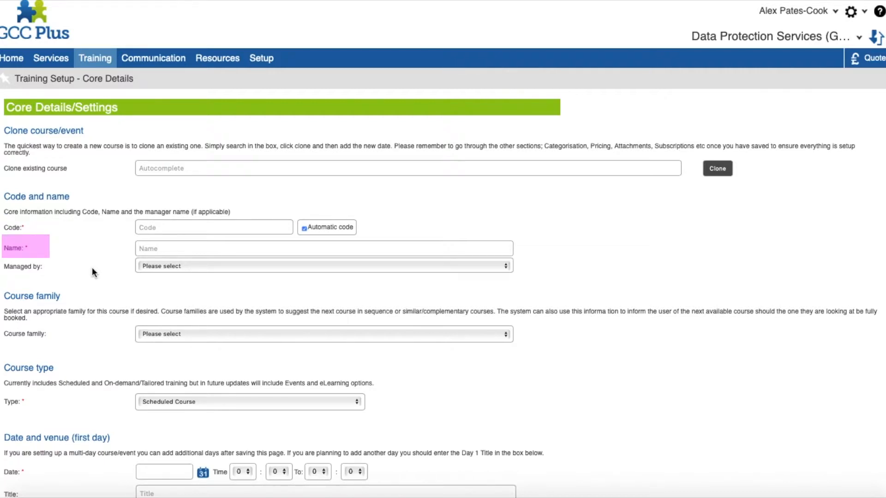
- Name the new course EXAMPLE COURSE, leaving its code automatic
{"action": "left_click", "coordinate": [149, 252]}
{"action": "type", "text": "EX"}
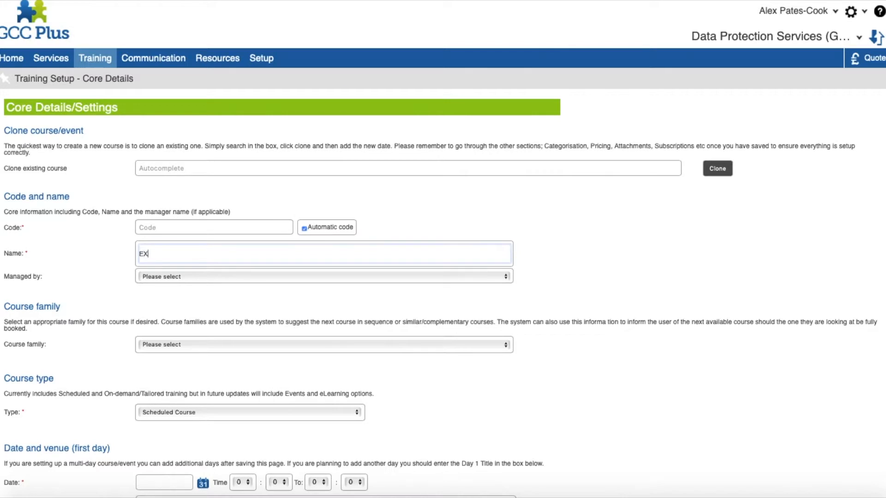
{"action": "type", "text": "AMPLE COURSE"}
- Look through the people available to manage the course without choosing one
{"action": "left_click", "coordinate": [156, 276]}
{"action": "scroll", "coordinate": [156, 274], "scroll_direction": "down", "scroll_amount": 8}
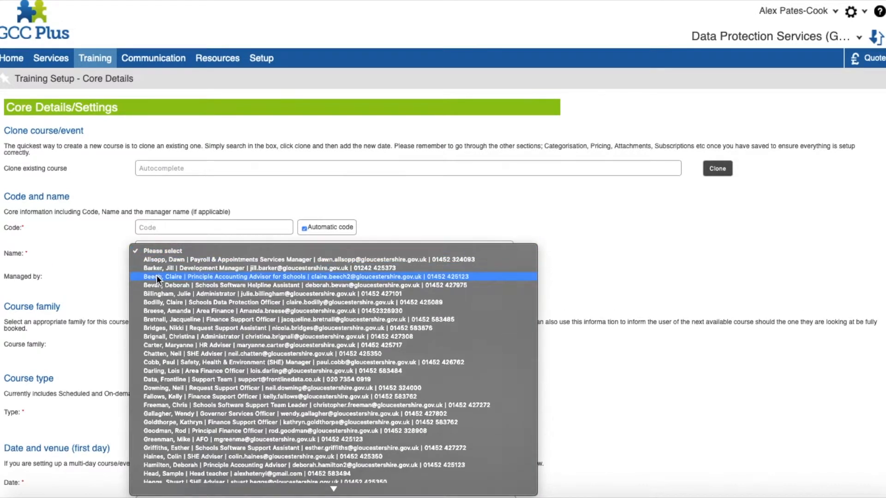
{"action": "scroll", "coordinate": [156, 275], "scroll_direction": "down", "scroll_amount": 10}
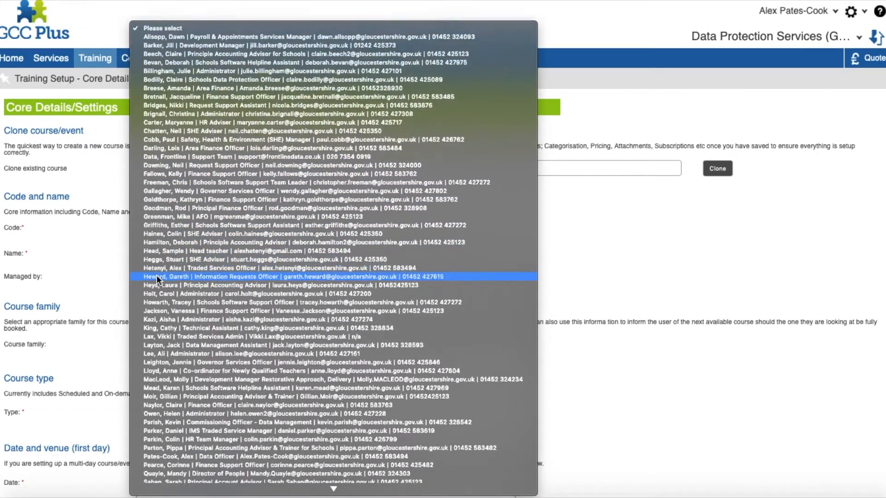
{"action": "left_click", "coordinate": [103, 268]}
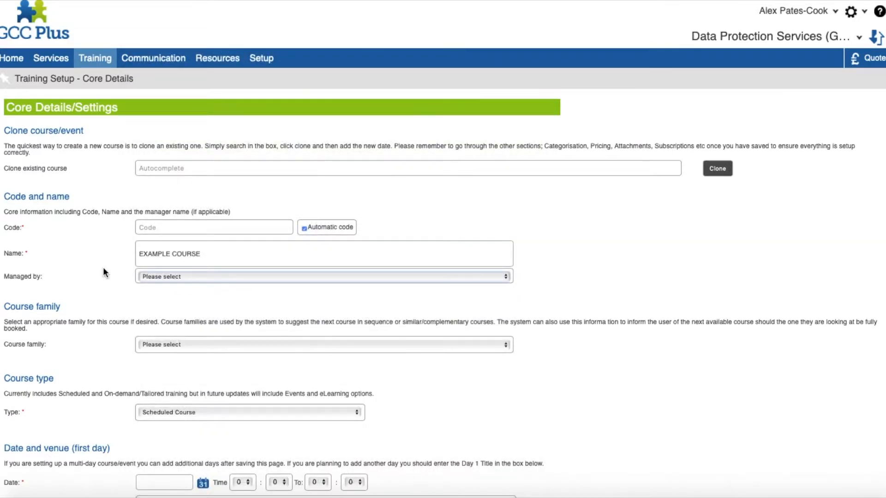
- Set the course type to Scheduled Course
{"action": "scroll", "coordinate": [103, 268], "scroll_direction": "down", "scroll_amount": 5}
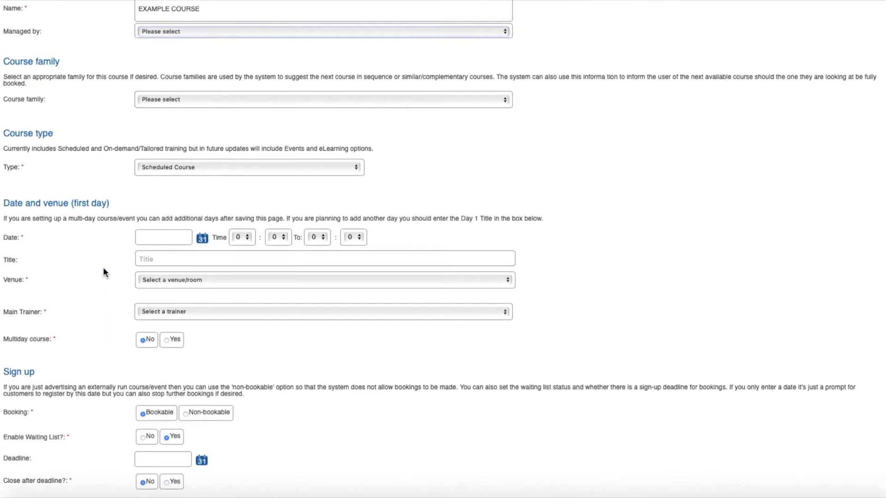
{"action": "scroll", "coordinate": [103, 268], "scroll_direction": "down", "scroll_amount": 1}
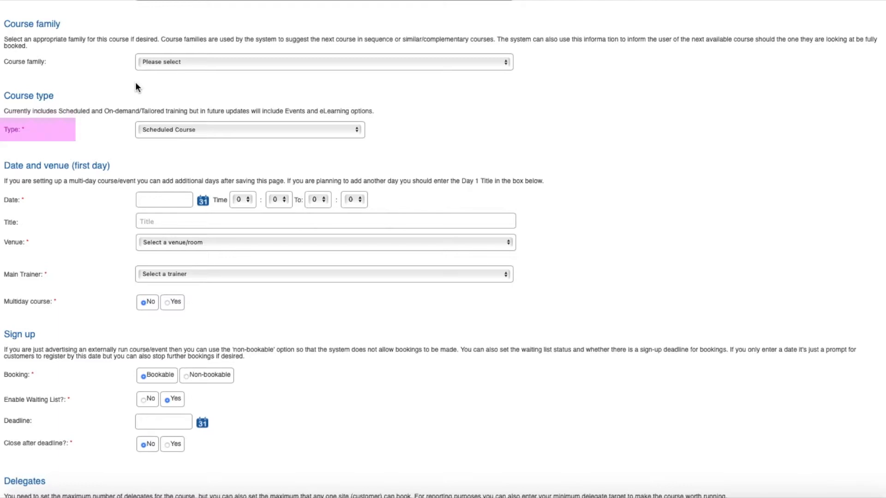
{"action": "scroll", "coordinate": [137, 86], "scroll_direction": "down", "scroll_amount": 2}
{"action": "scroll", "coordinate": [136, 86], "scroll_direction": "down", "scroll_amount": 3}
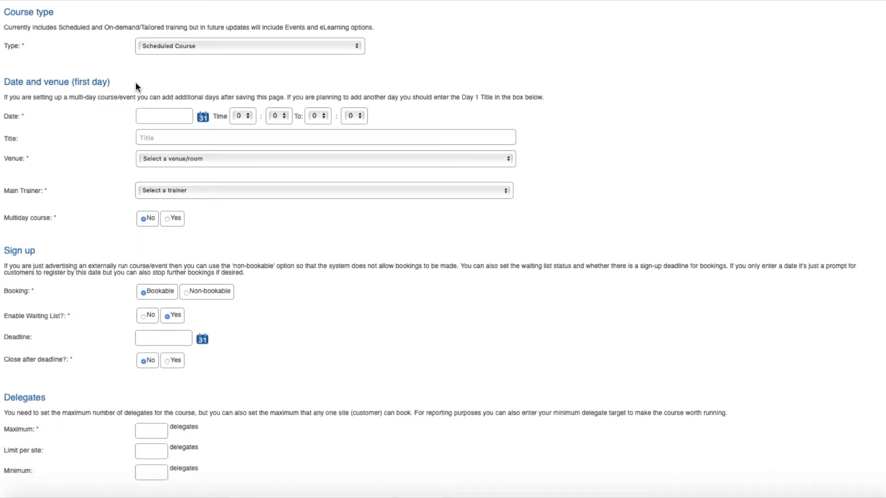
{"action": "left_click", "coordinate": [205, 48]}
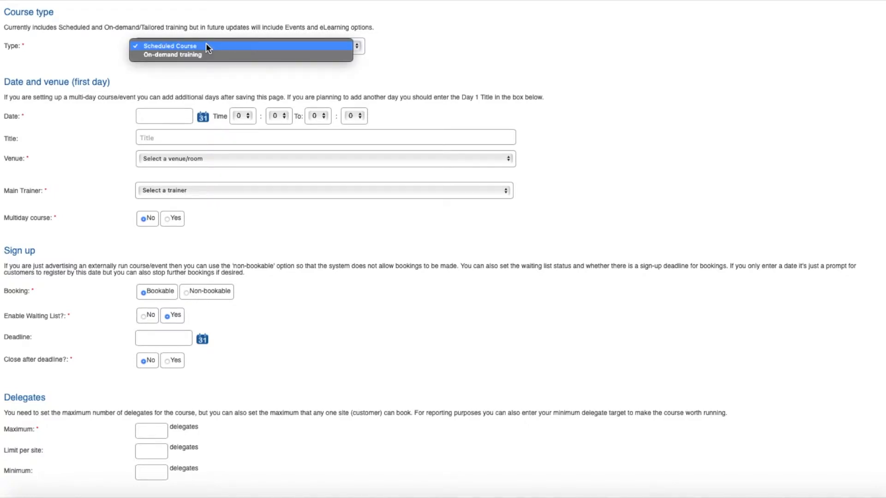
{"action": "left_click", "coordinate": [206, 46]}
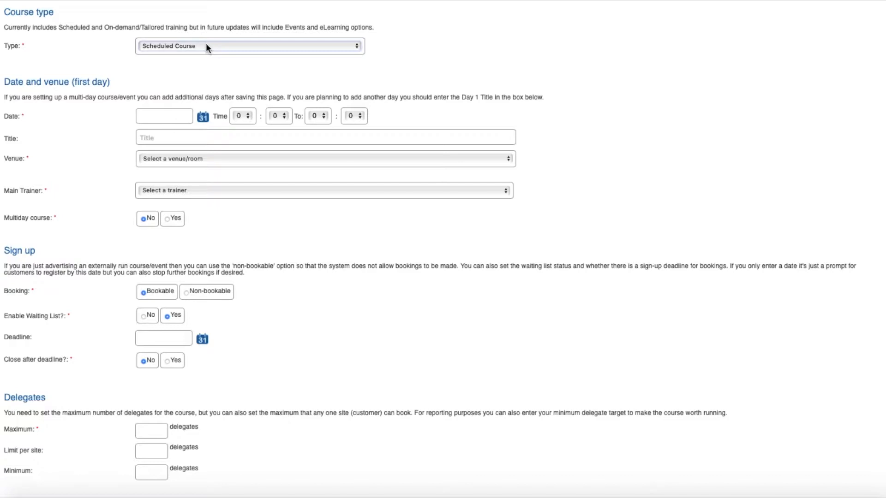
- Try the On-demand training course type and return to Scheduled Course
{"action": "left_click", "coordinate": [206, 46]}
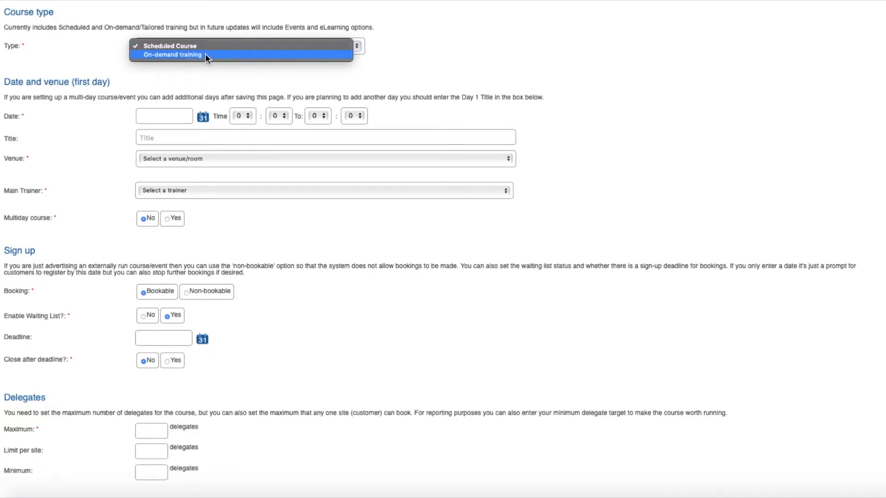
{"action": "left_click", "coordinate": [205, 54]}
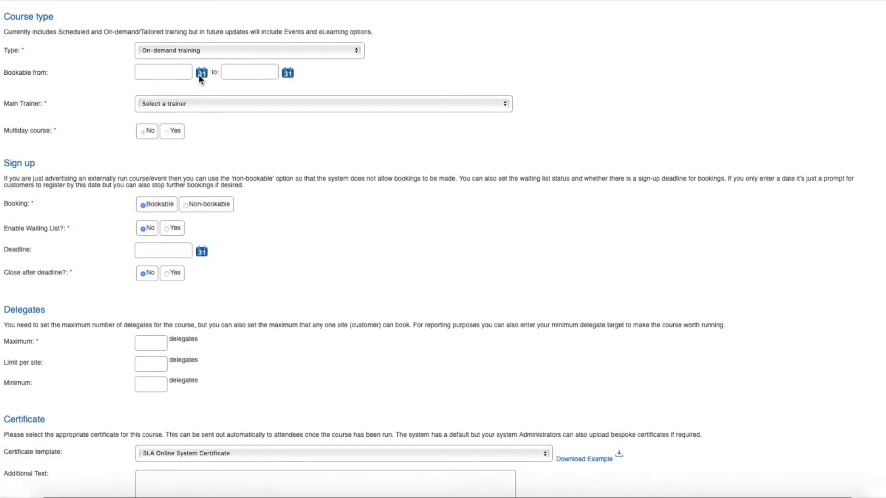
{"action": "left_click", "coordinate": [213, 57]}
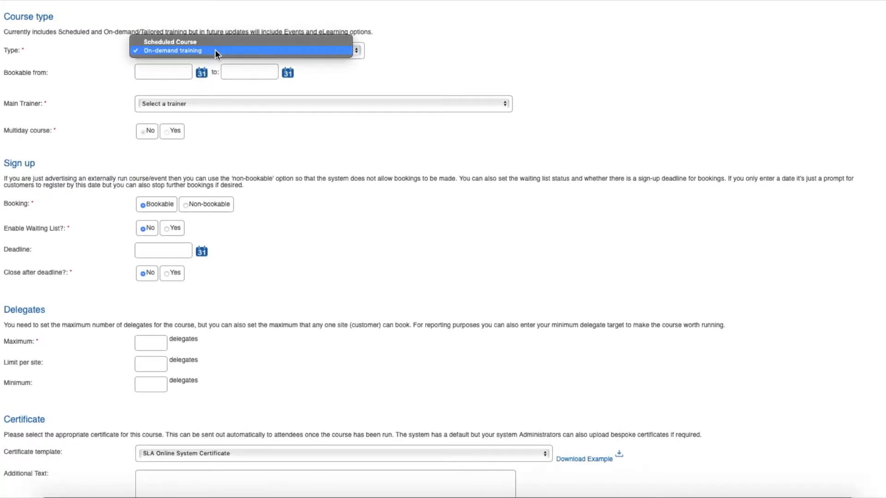
{"action": "left_click", "coordinate": [215, 39]}
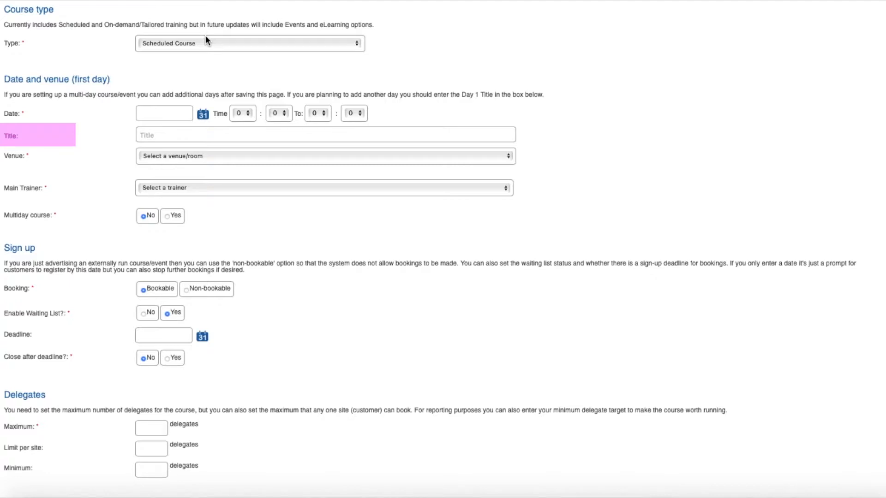
- Enter SUBTITLE as the title of the course's first day
{"action": "left_click", "coordinate": [186, 139]}
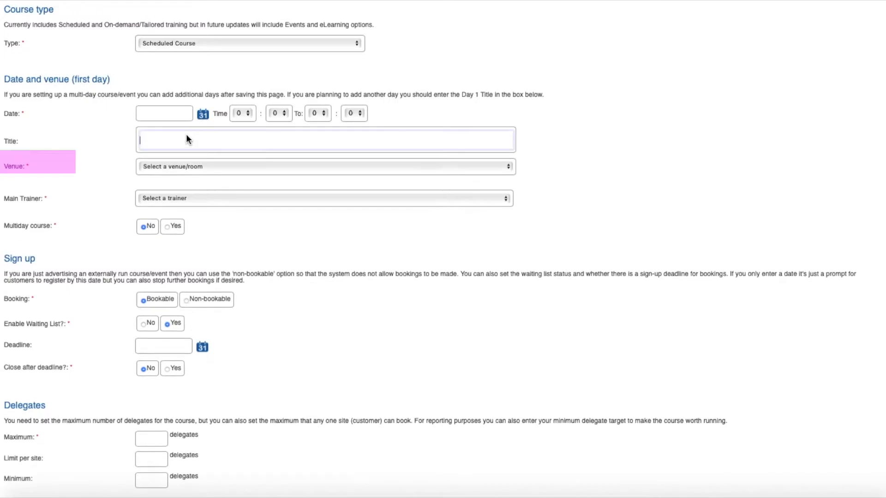
{"action": "type", "text": "SU"}
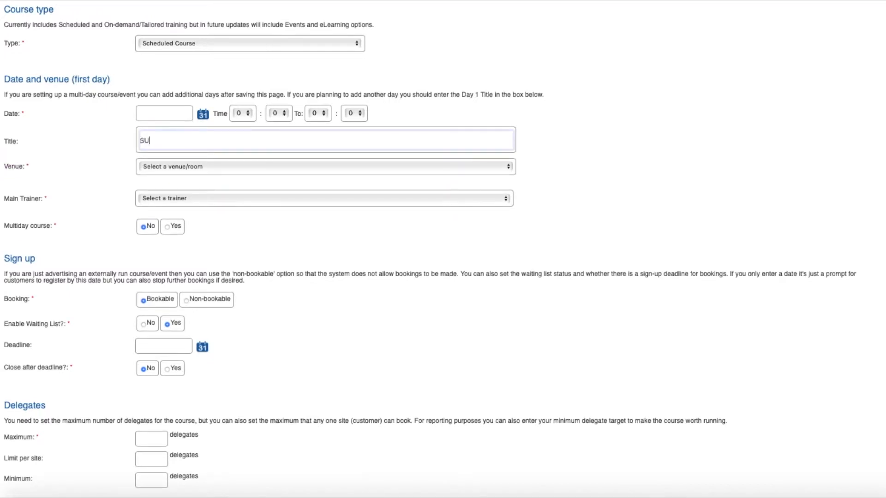
{"action": "type", "text": "BTITLE"}
- Choose to manually enter a one-off venue for the first day and fill in the venue's address
{"action": "left_click", "coordinate": [198, 170]}
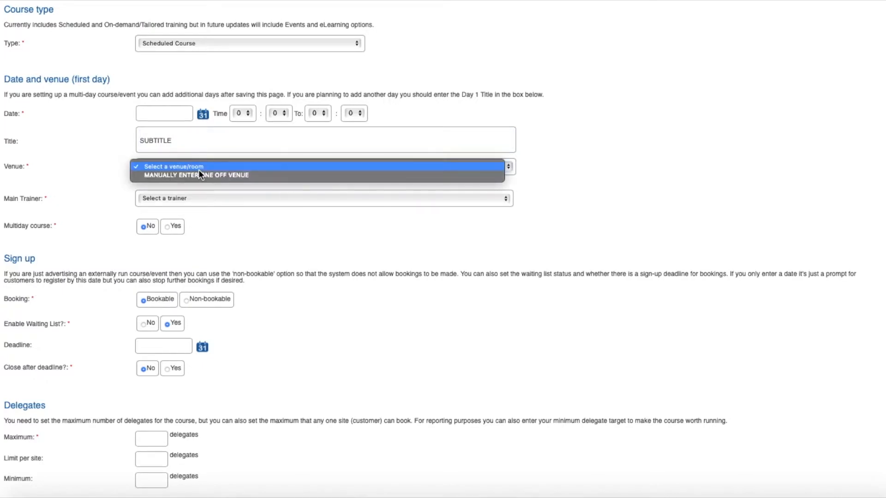
{"action": "left_click", "coordinate": [199, 175]}
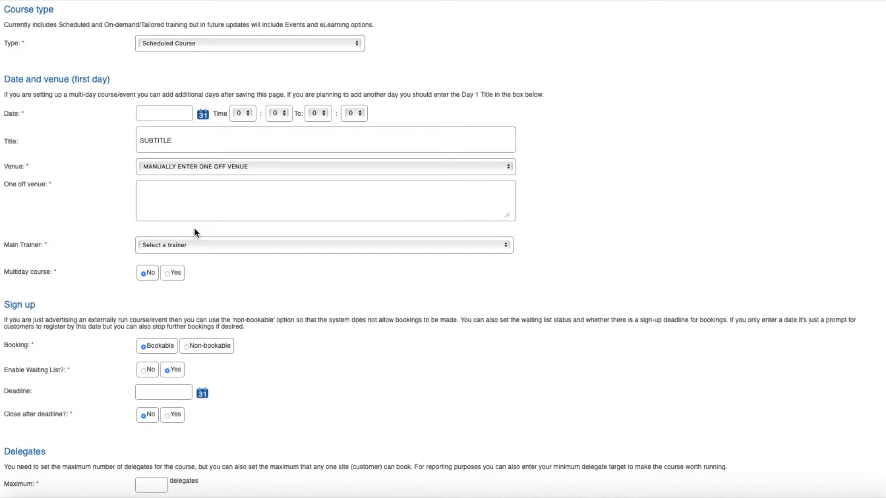
{"action": "scroll", "coordinate": [194, 232], "scroll_direction": "down", "scroll_amount": 2}
{"action": "left_click", "coordinate": [192, 166]}
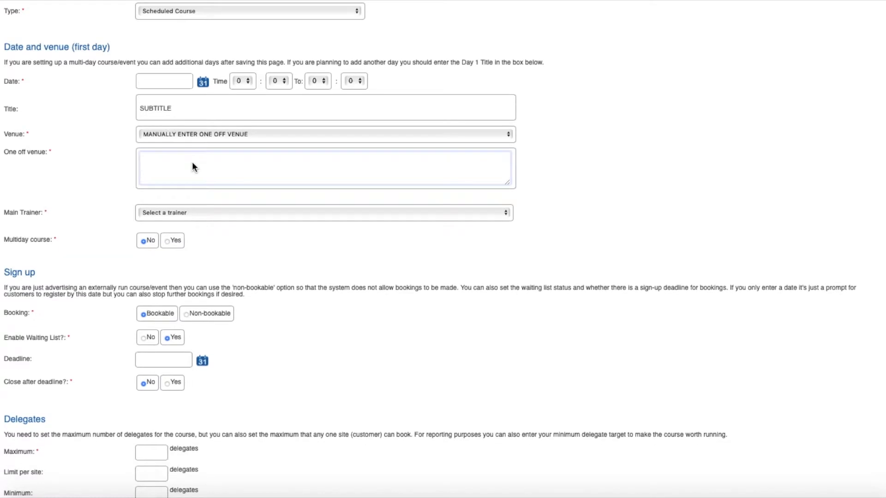
{"action": "type", "text": "11 generic place, GL50"}
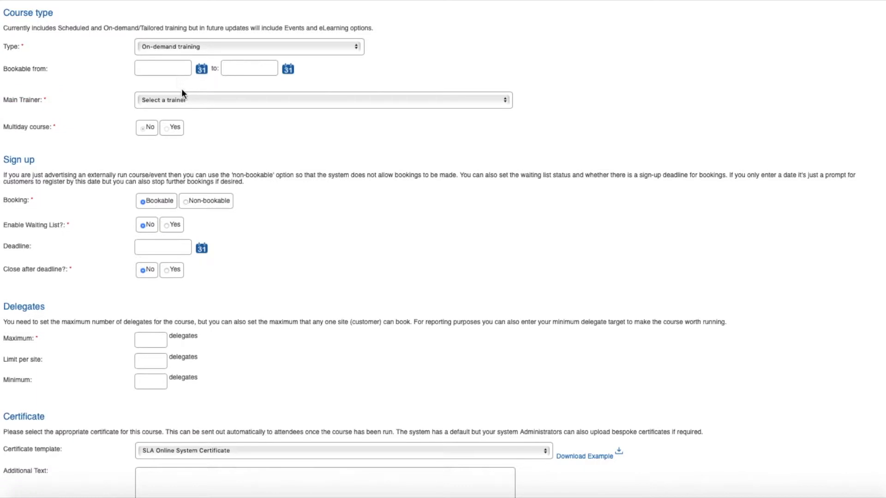
- Choose to create a new trainer as the course's main trainer
{"action": "left_click", "coordinate": [187, 100]}
{"action": "scroll", "coordinate": [187, 100], "scroll_direction": "down", "scroll_amount": 5}
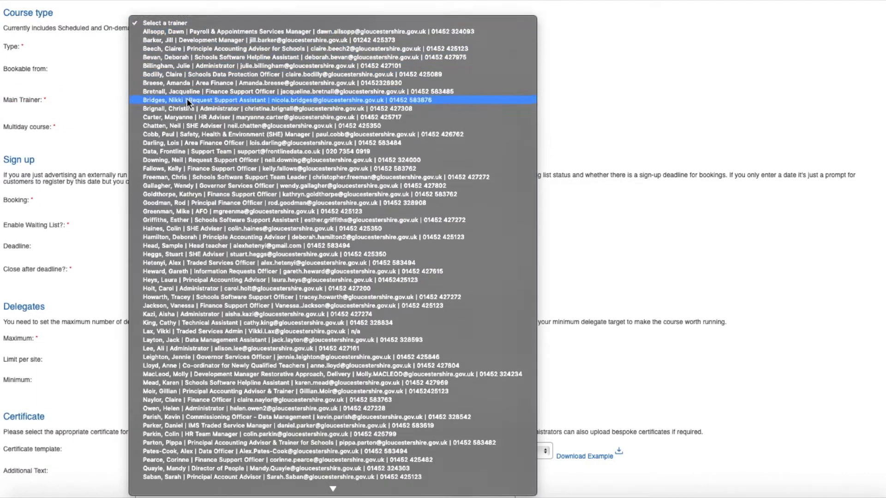
{"action": "scroll", "coordinate": [186, 100], "scroll_direction": "down", "scroll_amount": 2}
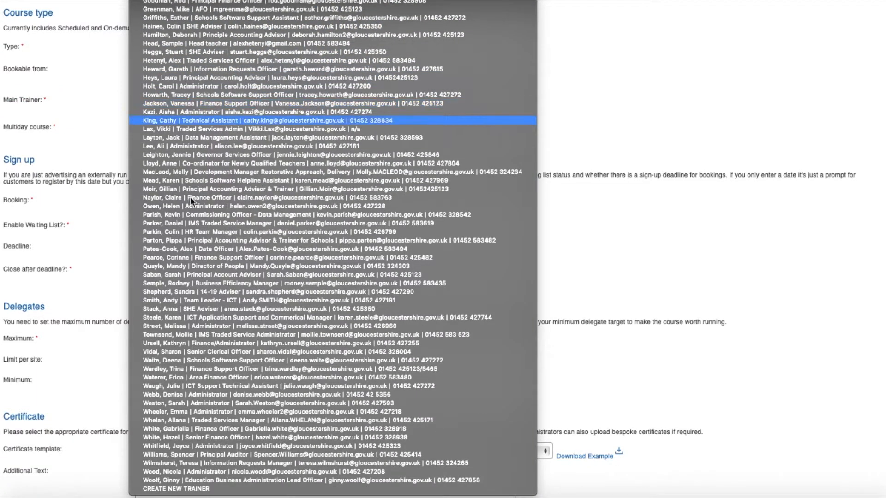
{"action": "left_click", "coordinate": [180, 489]}
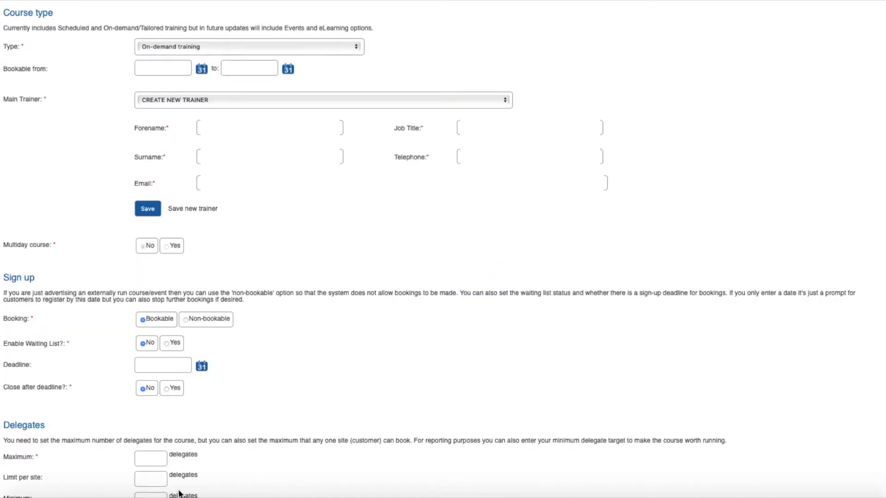
- Set the sign-up deadline to 31/10/2019 and have bookings close after the deadline
{"action": "scroll", "coordinate": [180, 493], "scroll_direction": "down", "scroll_amount": 5}
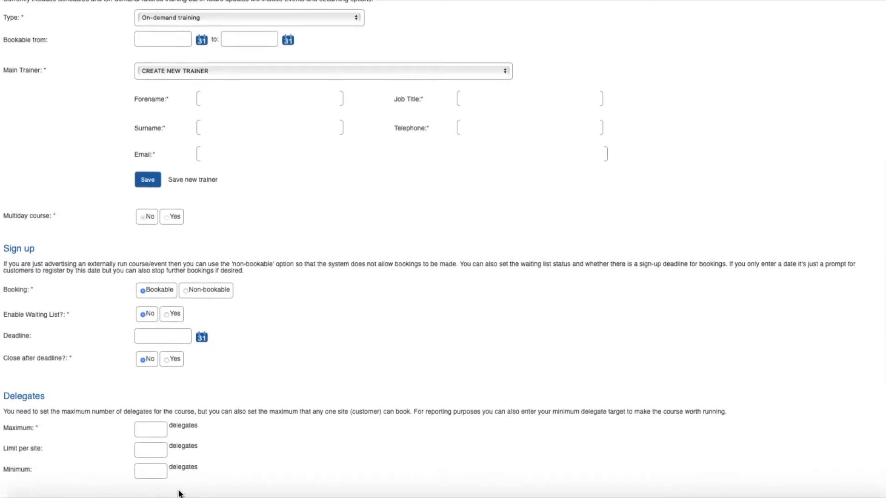
{"action": "scroll", "coordinate": [180, 493], "scroll_direction": "down", "scroll_amount": 4}
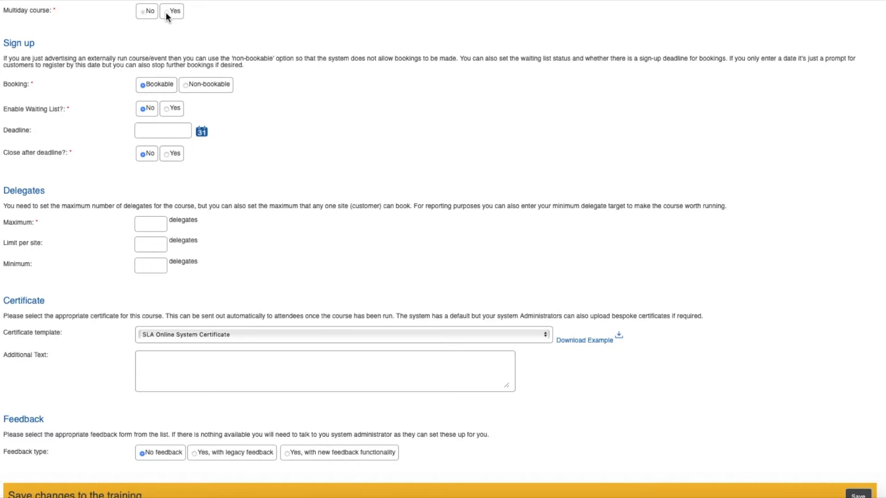
{"action": "scroll", "coordinate": [167, 15], "scroll_direction": "down", "scroll_amount": 2}
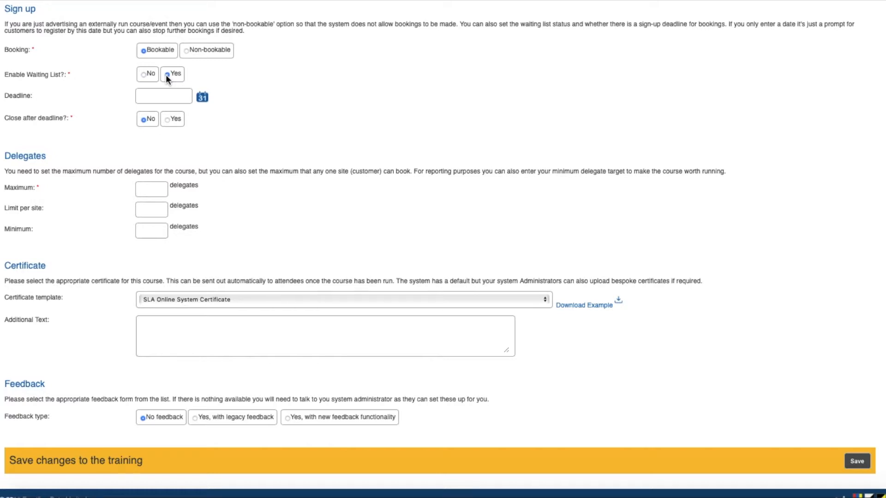
{"action": "scroll", "coordinate": [165, 74], "scroll_direction": "down", "scroll_amount": 1}
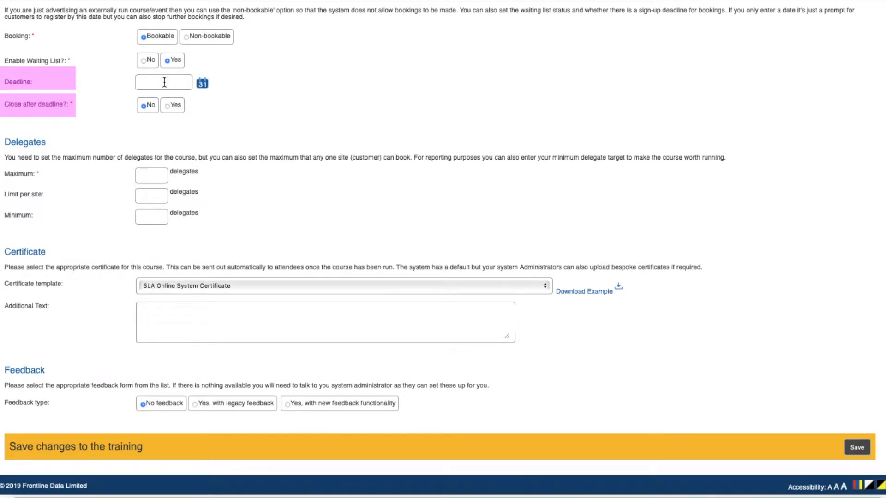
{"action": "left_click", "coordinate": [165, 83]}
{"action": "type", "text": "3"}
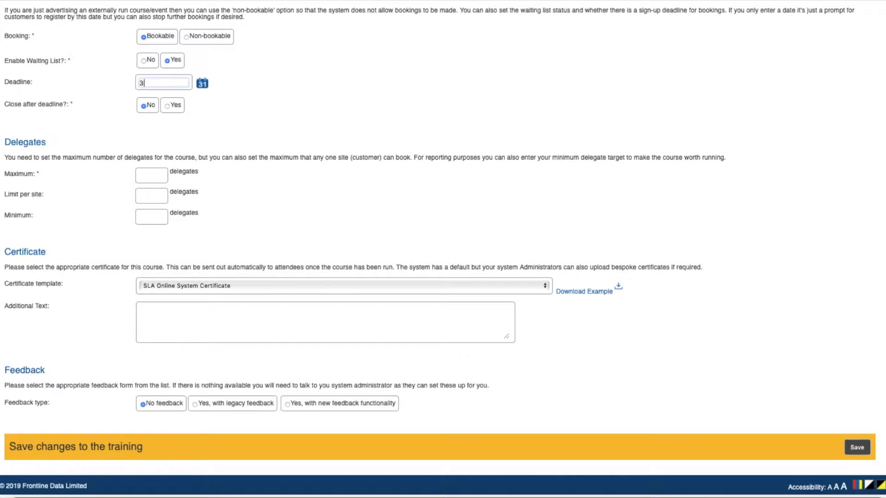
{"action": "type", "text": "1/10/2019"}
{"action": "left_click", "coordinate": [169, 107]}
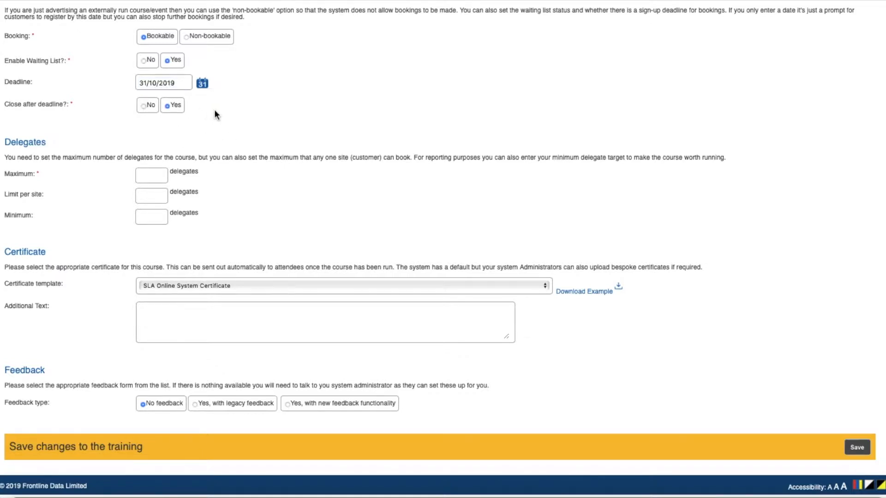
- Set the maximum number of delegates for the course to 45
{"action": "scroll", "coordinate": [215, 112], "scroll_direction": "down", "scroll_amount": 1}
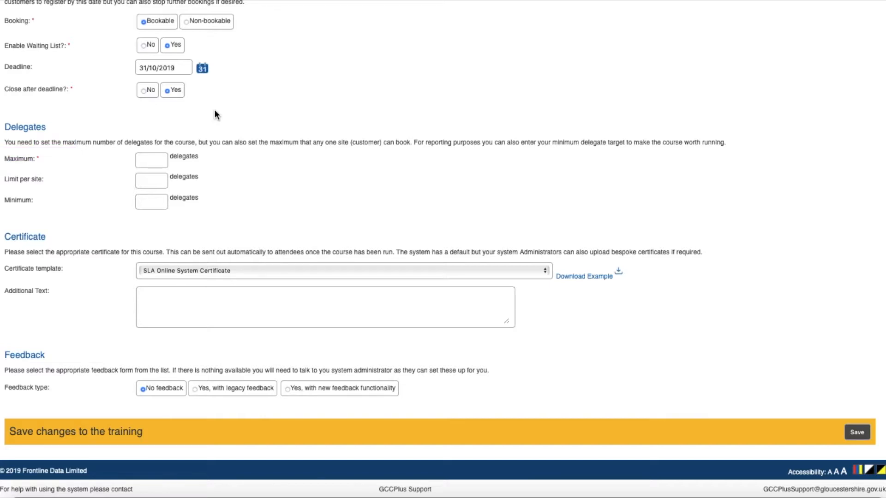
{"action": "left_click", "coordinate": [157, 158]}
{"action": "type", "text": "45"}
{"action": "left_click", "coordinate": [210, 191]}
- Enter "EXAMPLE ADDITIONAL TEXT" as the additional text for the course certificate
{"action": "left_click", "coordinate": [167, 299]}
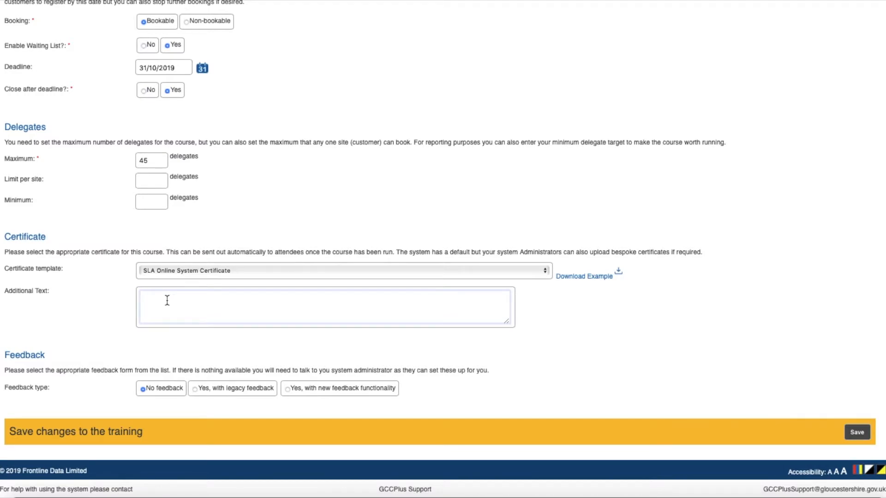
{"action": "type", "text": "EXAMPL"}
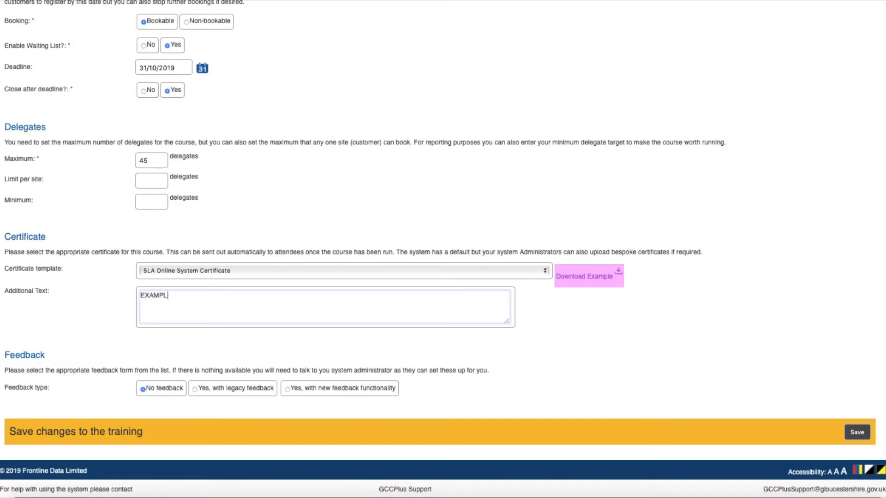
{"action": "type", "text": "E ADDITIONAL TEXT"}
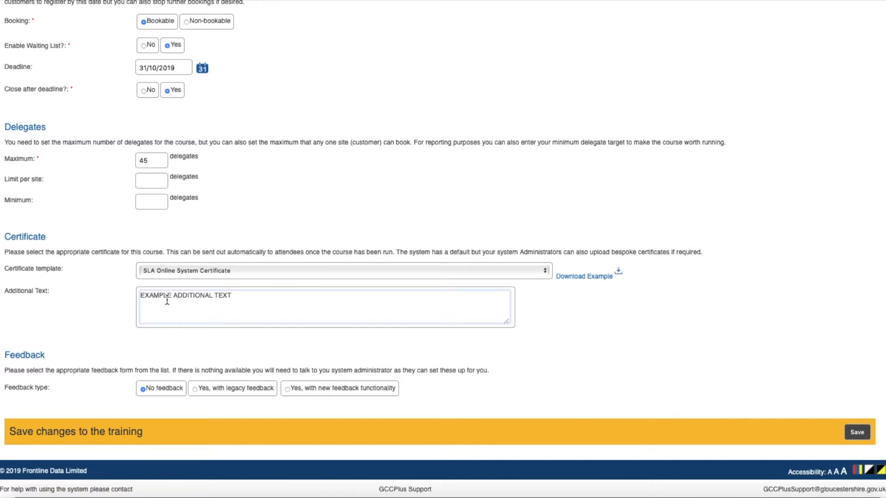
{"action": "left_click", "coordinate": [107, 312]}
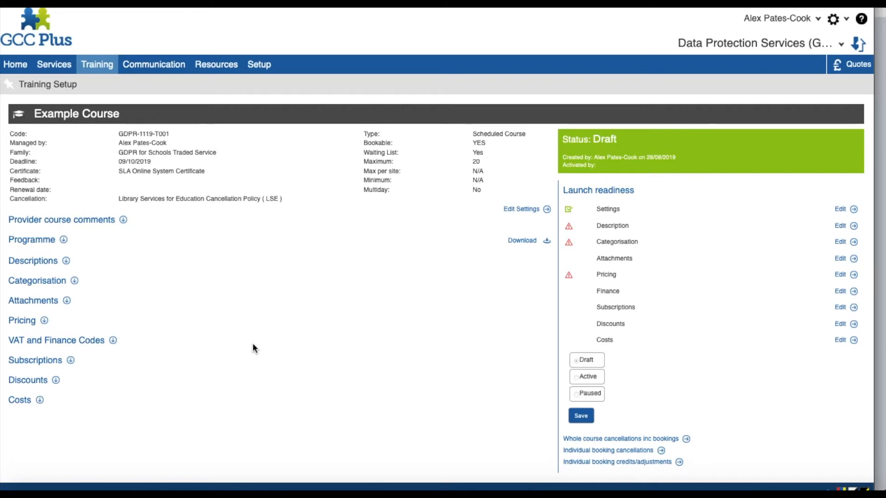
- Enter "EXAMPLE NOTE" in the provider course comments of the Example Course
{"action": "left_click", "coordinate": [123, 220]}
{"action": "left_click", "coordinate": [120, 242]}
{"action": "type", "text": "EXAMPLE NOTE"}
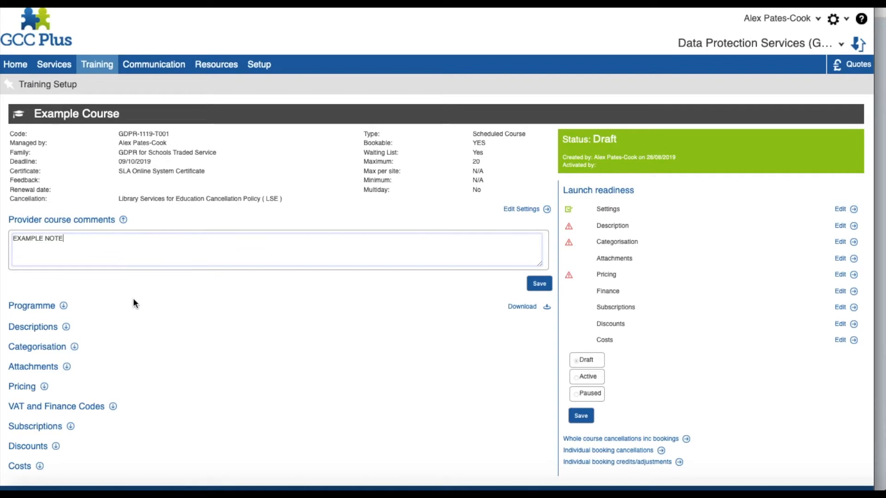
- Review the draft course's programme, its description headings and the remaining sections from categorisation down to costs
{"action": "scroll", "coordinate": [133, 300], "scroll_direction": "down", "scroll_amount": 2}
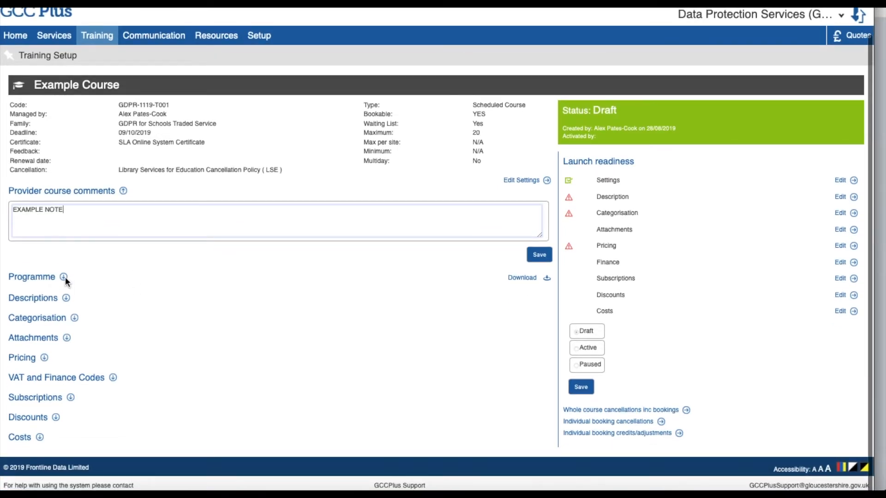
{"action": "left_click", "coordinate": [64, 277]}
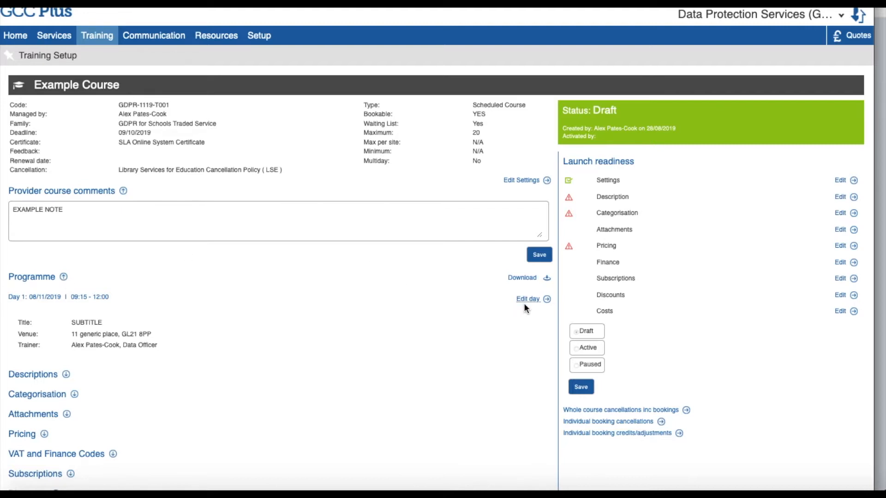
{"action": "left_click", "coordinate": [65, 374]}
{"action": "scroll", "coordinate": [65, 379], "scroll_direction": "down", "scroll_amount": 2}
{"action": "scroll", "coordinate": [65, 379], "scroll_direction": "down", "scroll_amount": 3}
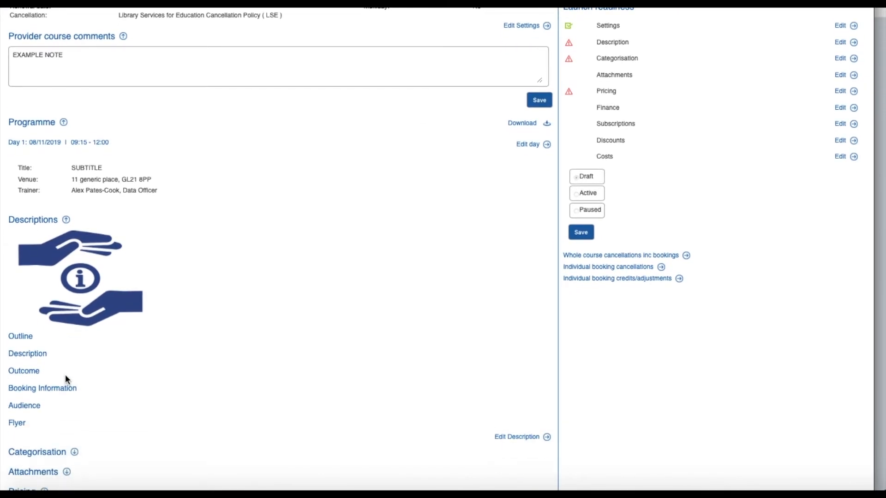
{"action": "scroll", "coordinate": [65, 375], "scroll_direction": "down", "scroll_amount": 1}
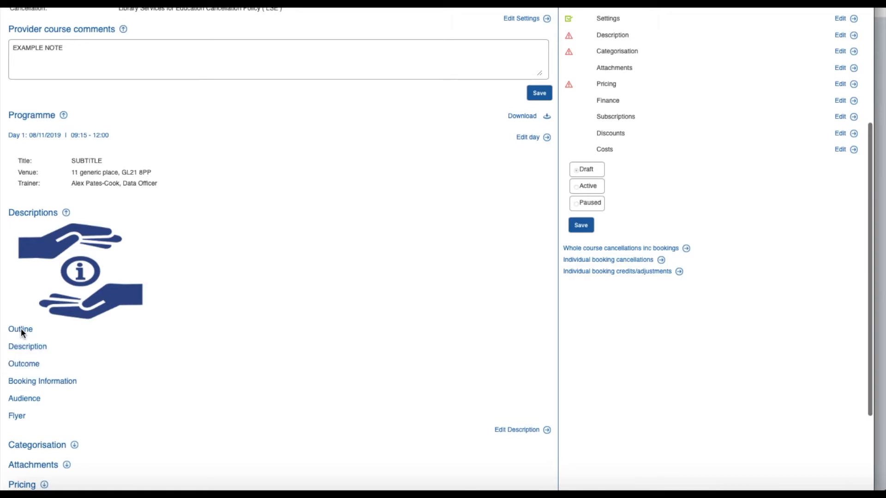
{"action": "scroll", "coordinate": [21, 328], "scroll_direction": "down", "scroll_amount": 3}
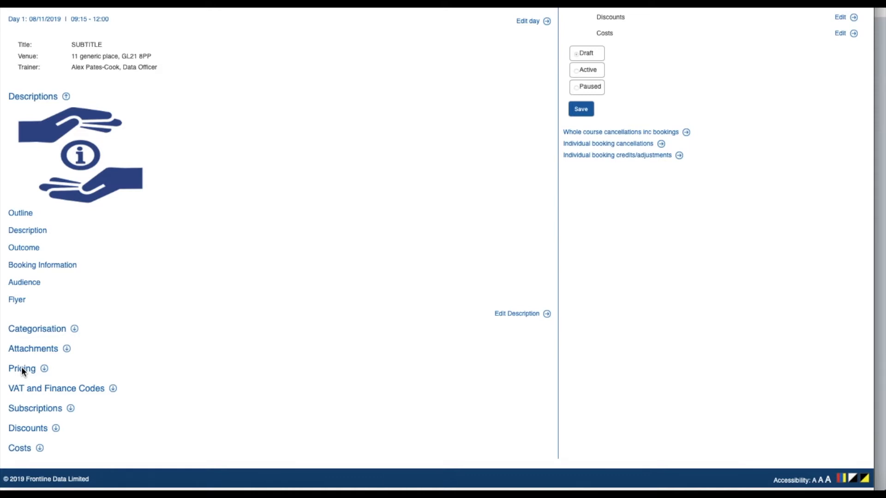
{"action": "scroll", "coordinate": [21, 367], "scroll_direction": "down", "scroll_amount": 1}
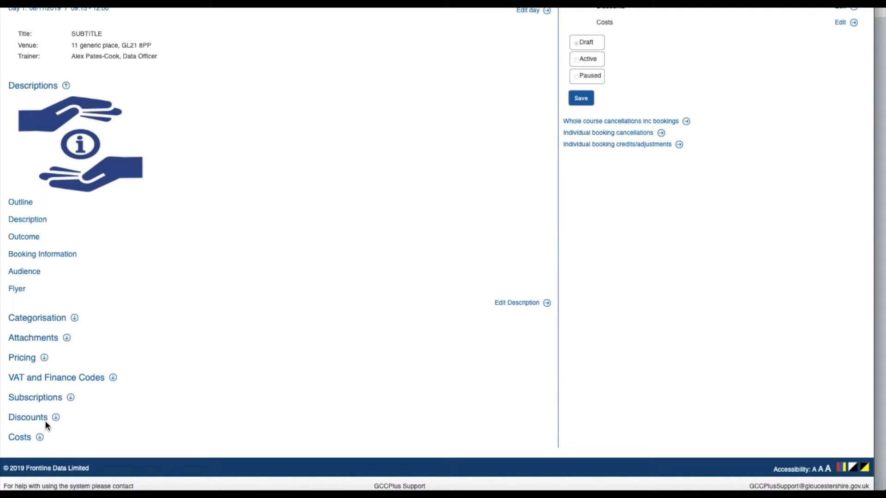
{"action": "left_click", "coordinate": [26, 445]}
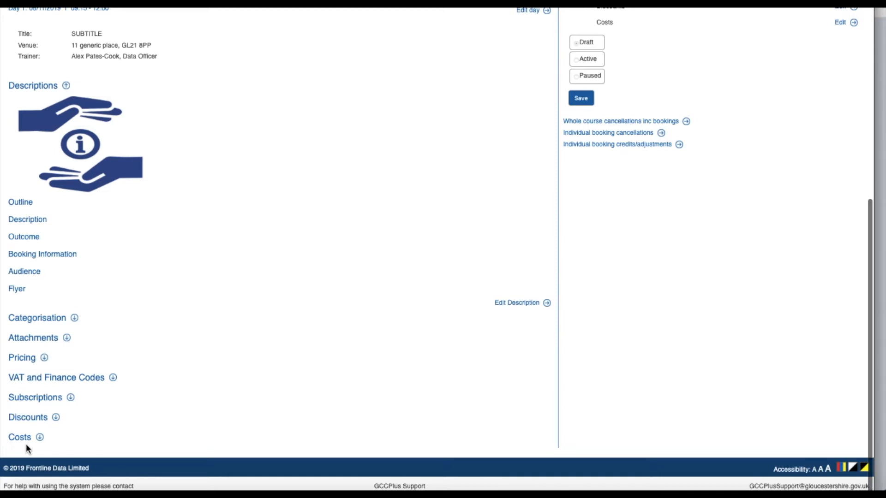
{"action": "scroll", "coordinate": [26, 448], "scroll_direction": "up", "scroll_amount": 5}
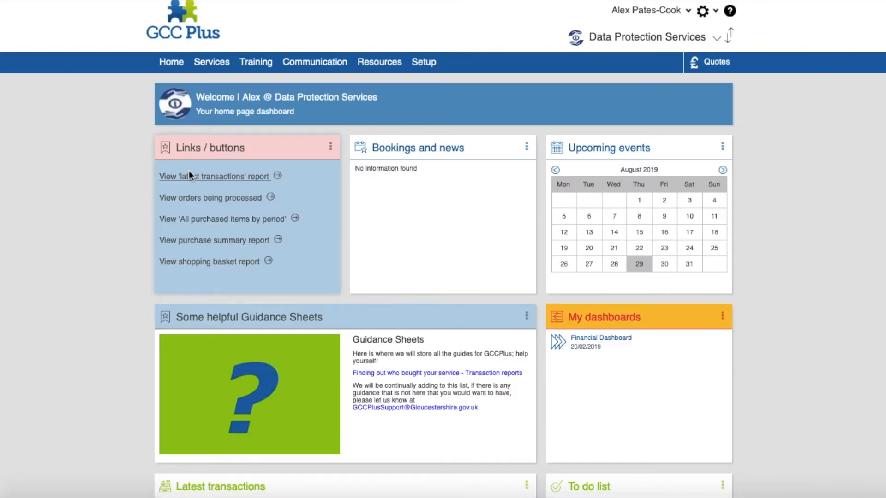
- Go to the cancellation and adjustments page for training bookings and filter the bookings to the last year
{"action": "left_click", "coordinate": [256, 62]}
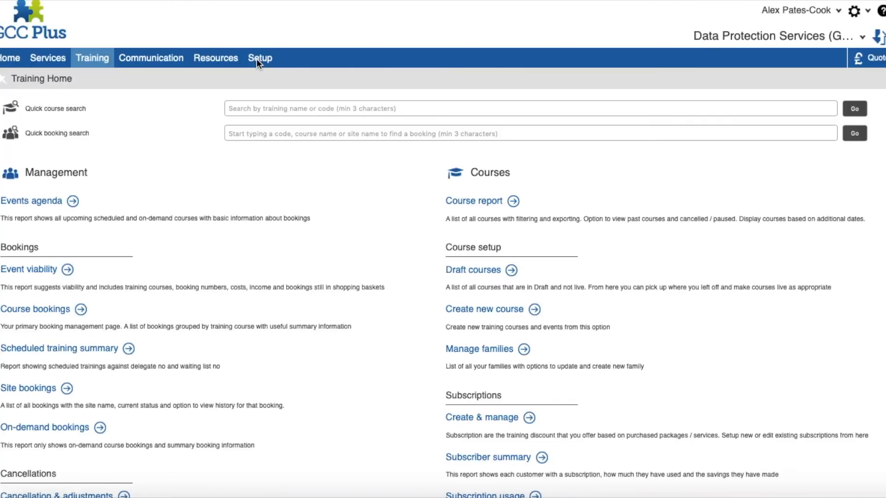
{"action": "scroll", "coordinate": [257, 59], "scroll_direction": "down", "scroll_amount": 5}
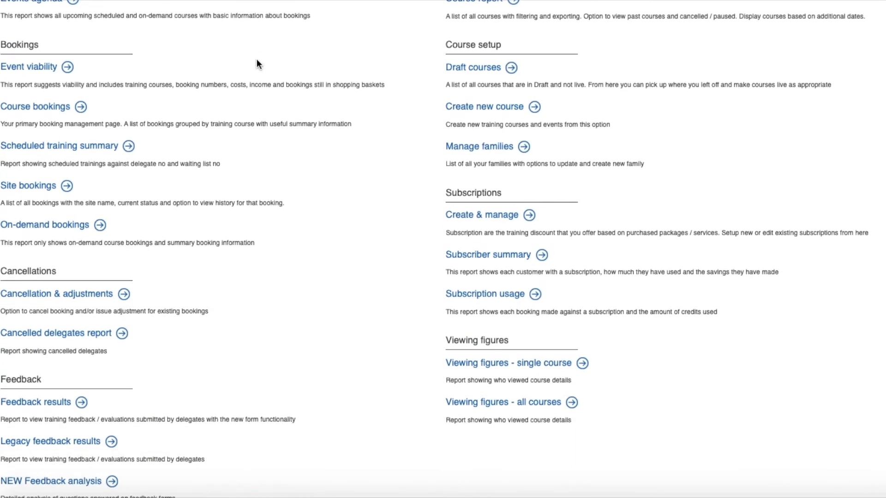
{"action": "left_click", "coordinate": [92, 289]}
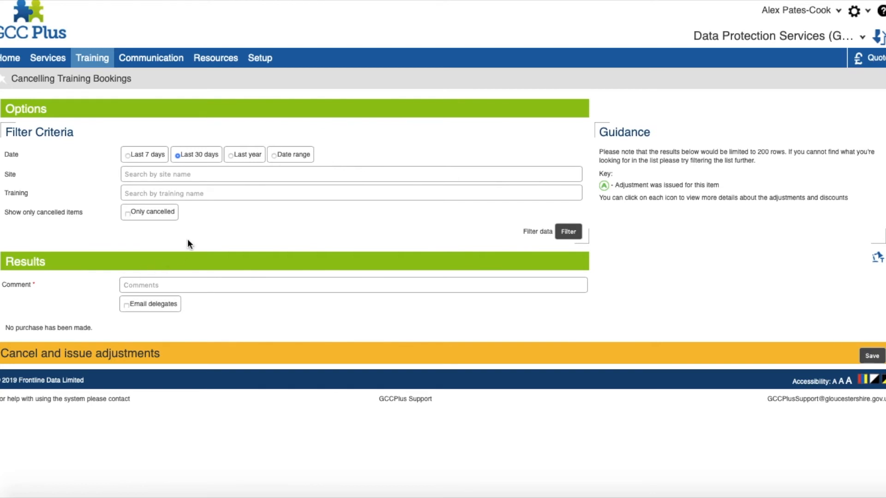
{"action": "left_click", "coordinate": [229, 156]}
{"action": "left_click", "coordinate": [568, 231]}
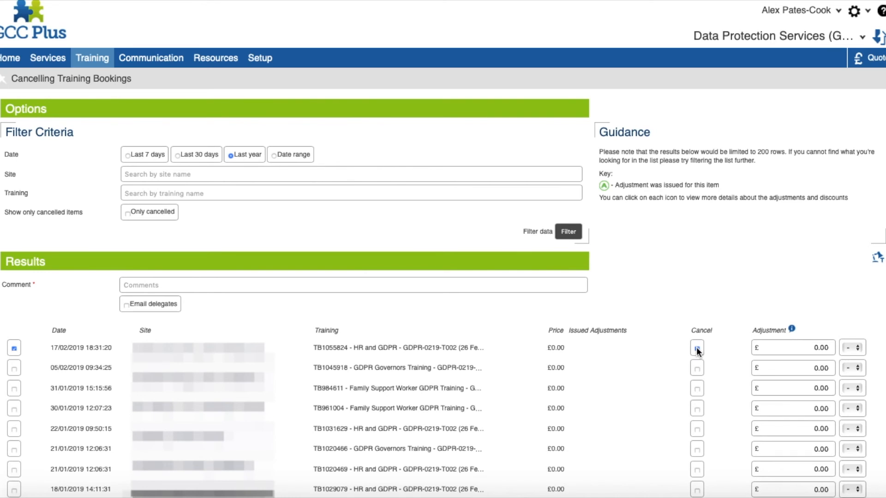
- Set a positive adjustment of £100.00 on the 17/02/2019 HR and GDPR booking
{"action": "left_click", "coordinate": [813, 348]}
{"action": "type", "text": "10"}
{"action": "left_click", "coordinate": [854, 348]}
- Select the 31/01/2019 Family Support Worker GDPR Training booking for cancellation and set its adjustment to £50.00
{"action": "left_click", "coordinate": [14, 389]}
{"action": "left_click", "coordinate": [816, 388]}
{"action": "type", "text": "5"}
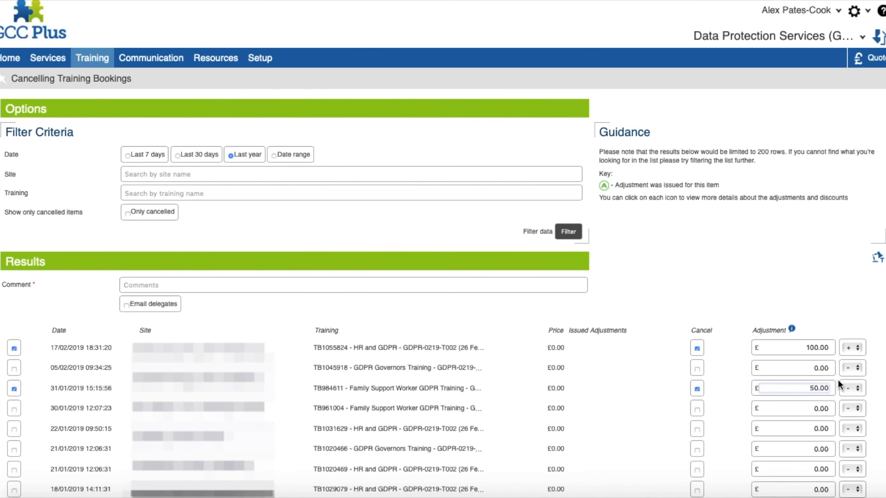
- Enter "EXAMPLE COMMENT" as the comment and save the cancellations and adjustments
{"action": "left_click", "coordinate": [441, 285]}
{"action": "type", "text": "EXAMPLE COMMENT"}
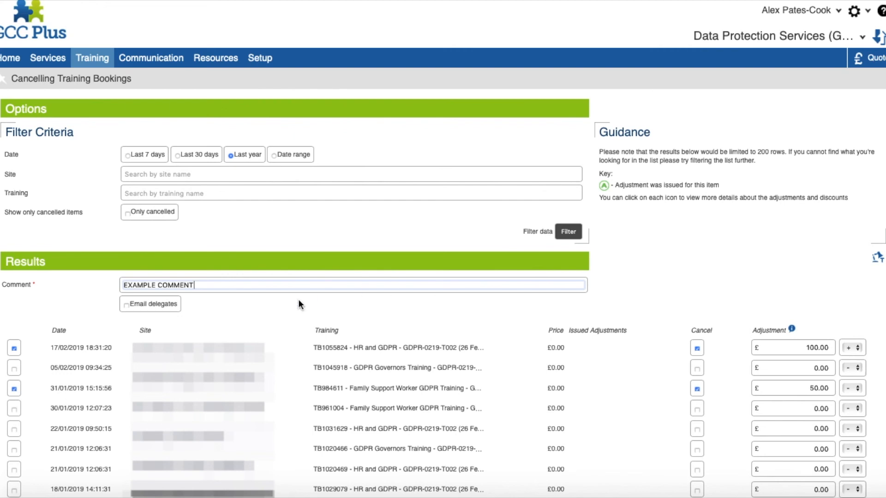
{"action": "left_click", "coordinate": [126, 306]}
{"action": "left_click", "coordinate": [127, 306]}
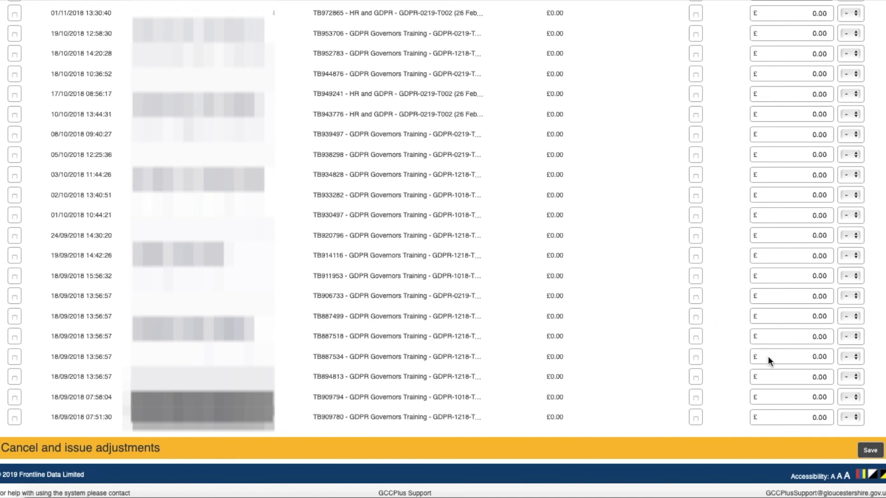
{"action": "left_click", "coordinate": [872, 451]}
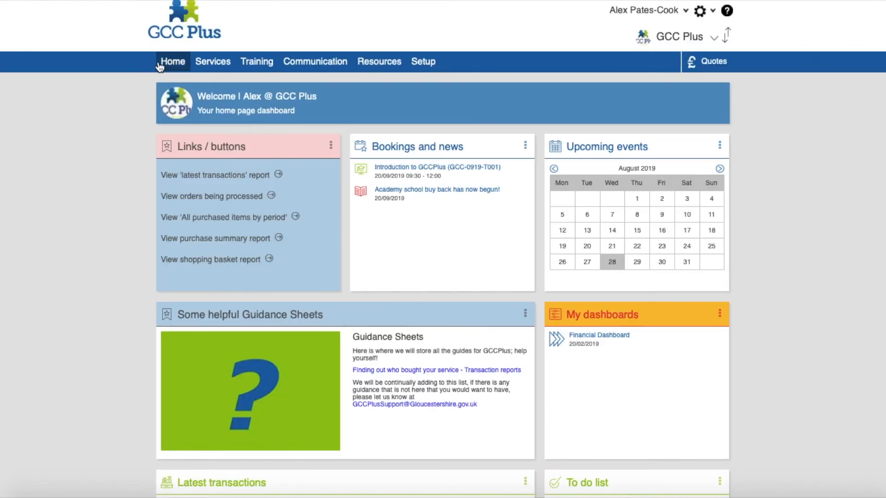
{"action": "left_click", "coordinate": [169, 66]}
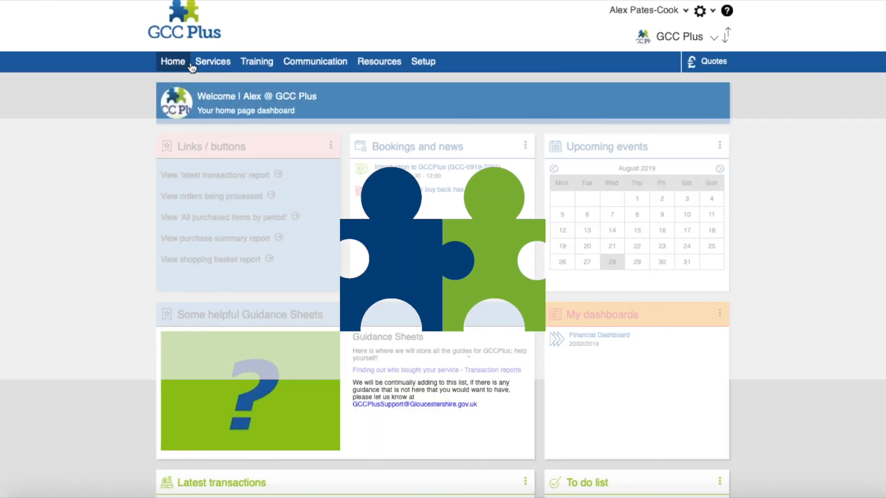
{"action": "left_click", "coordinate": [211, 62]}
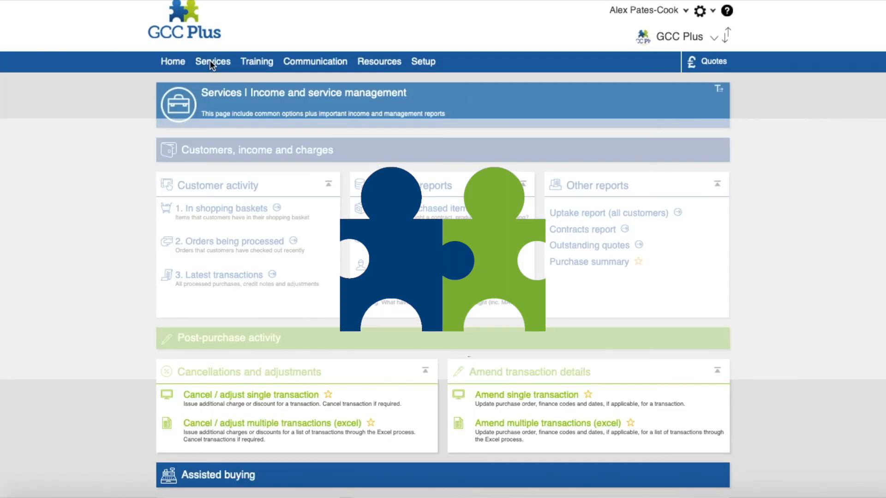
{"action": "left_click", "coordinate": [249, 65]}
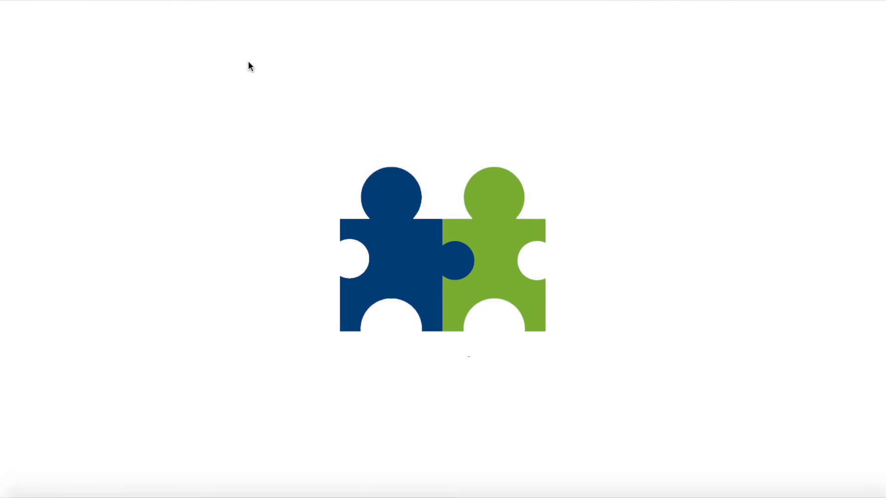